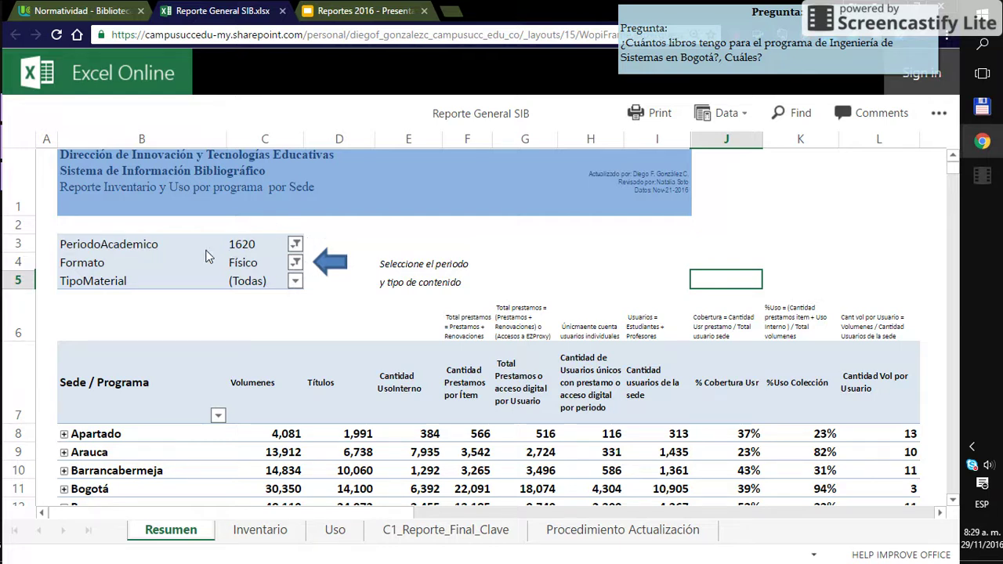
# Check the PeriodoAcademico, Formato and TipoMaterial filter values on the Resumen sheet
pyautogui.click(252, 252)
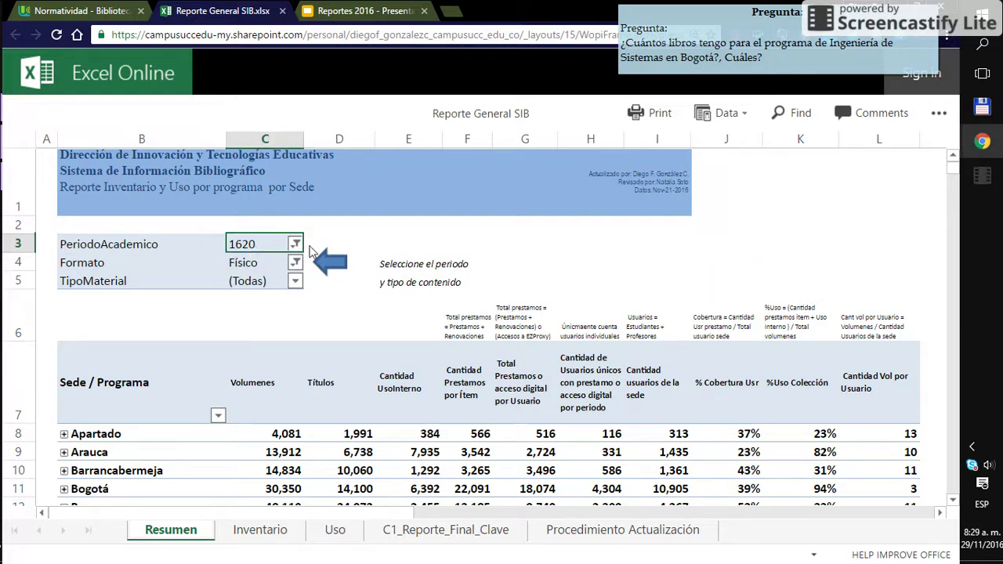
pyautogui.click(260, 267)
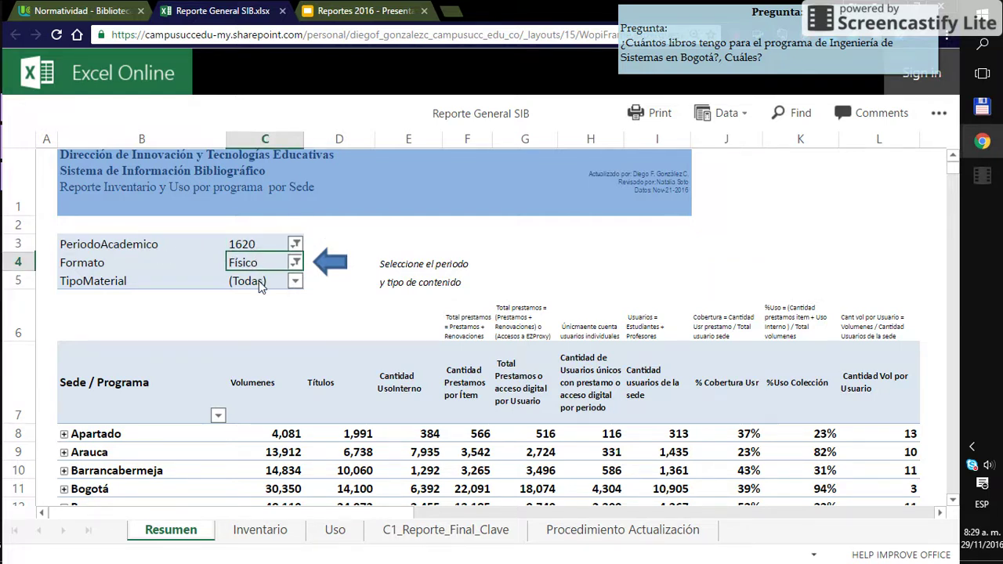
pyautogui.click(274, 285)
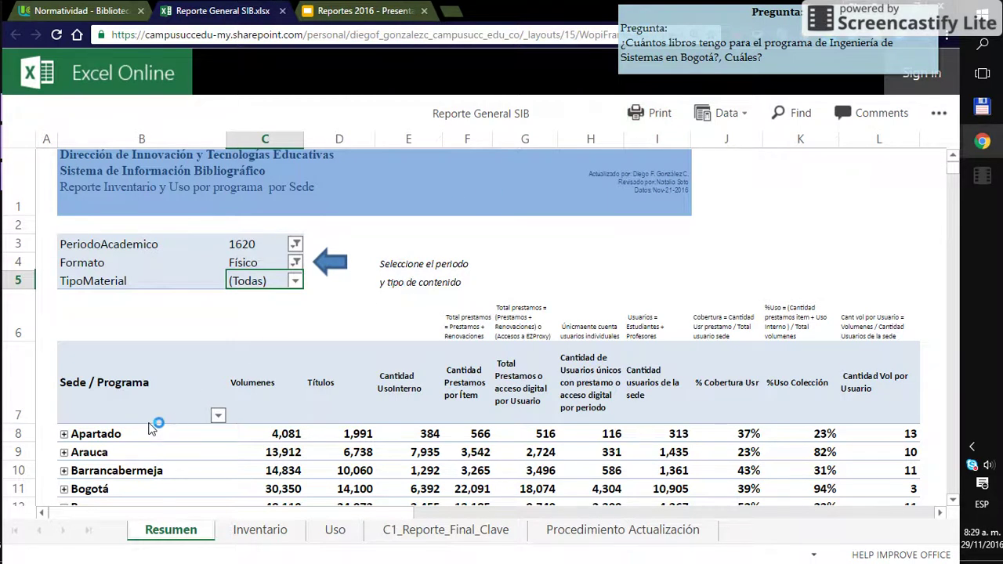
# Expand the Bogotá campus in the Sede / Programa list to show its academic programs
pyautogui.scroll(-3, 120, 406)
pyautogui.scroll(-3, 117, 402)
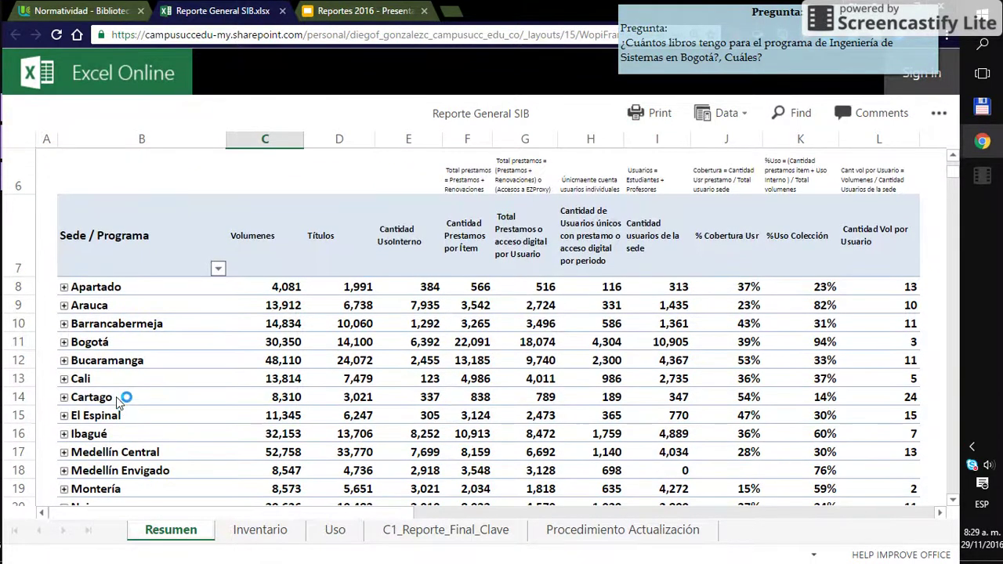
pyautogui.click(93, 346)
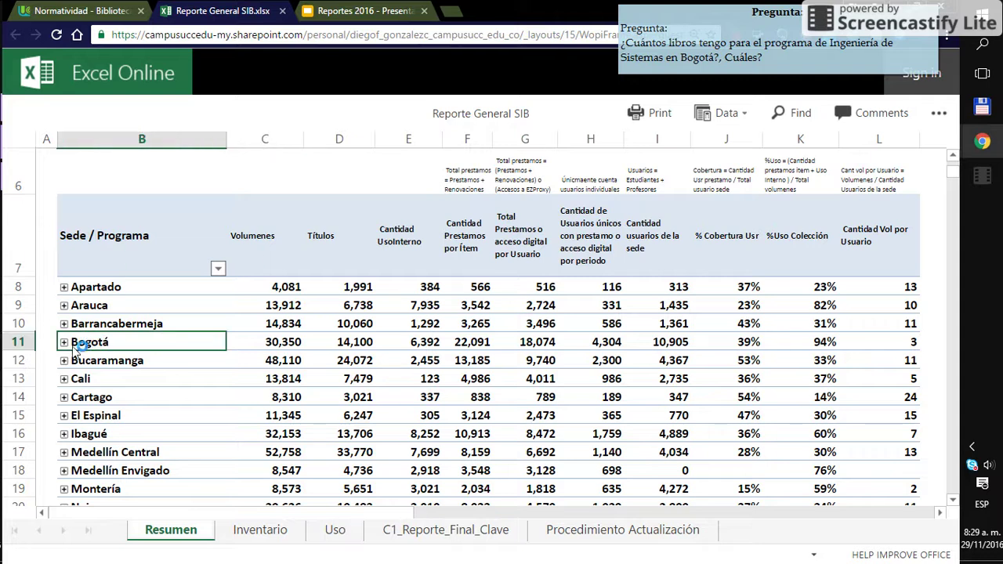
pyautogui.click(64, 342)
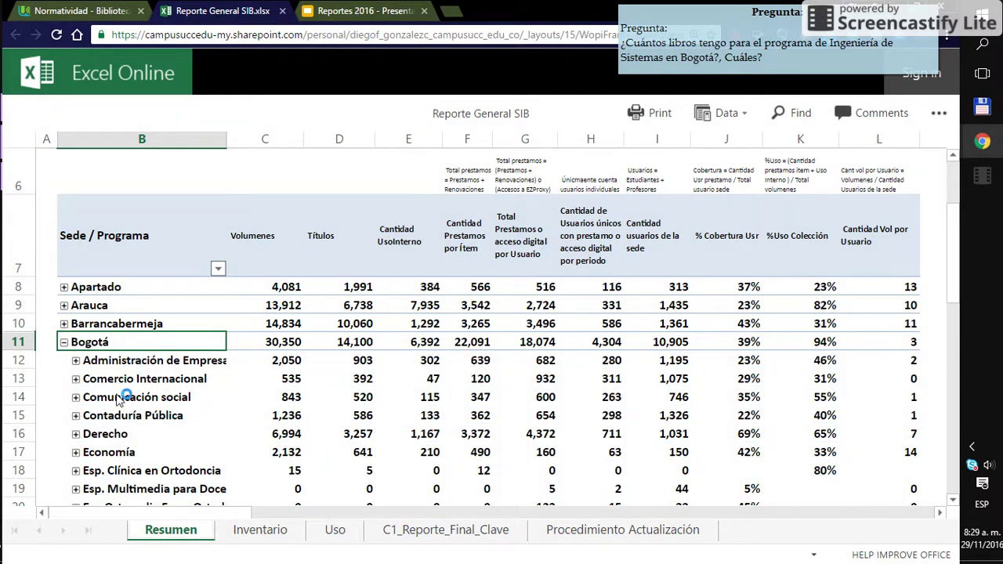
# Find the Ingeniería de Sistemas row under Bogotá and read its volume and title counts
pyautogui.scroll(-3, 119, 388)
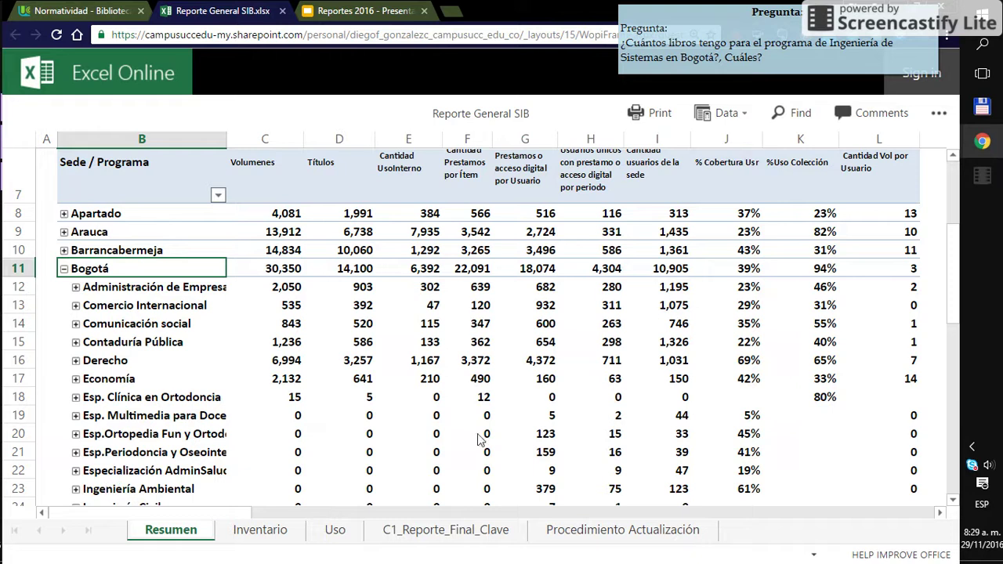
pyautogui.click(950, 506)
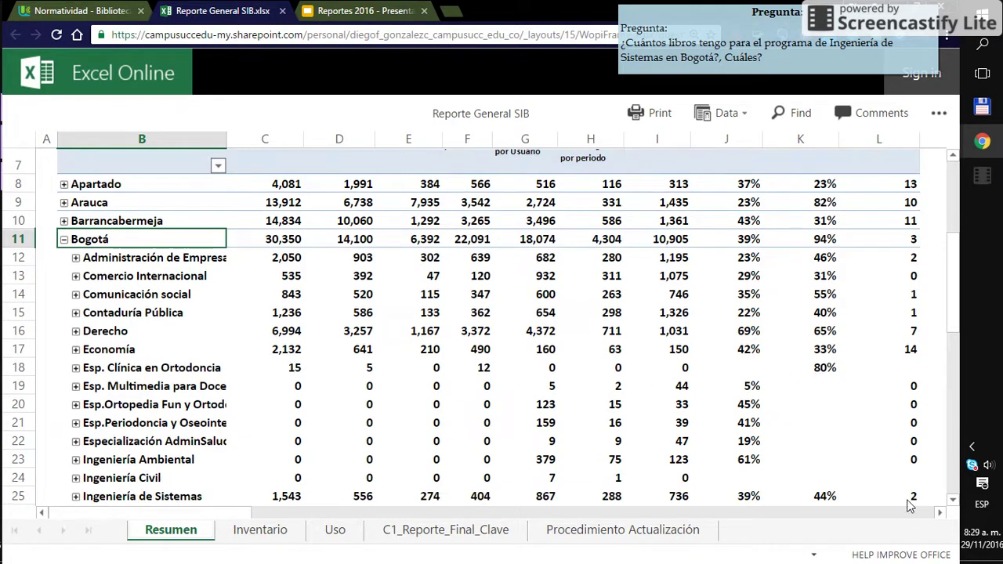
pyautogui.click(155, 499)
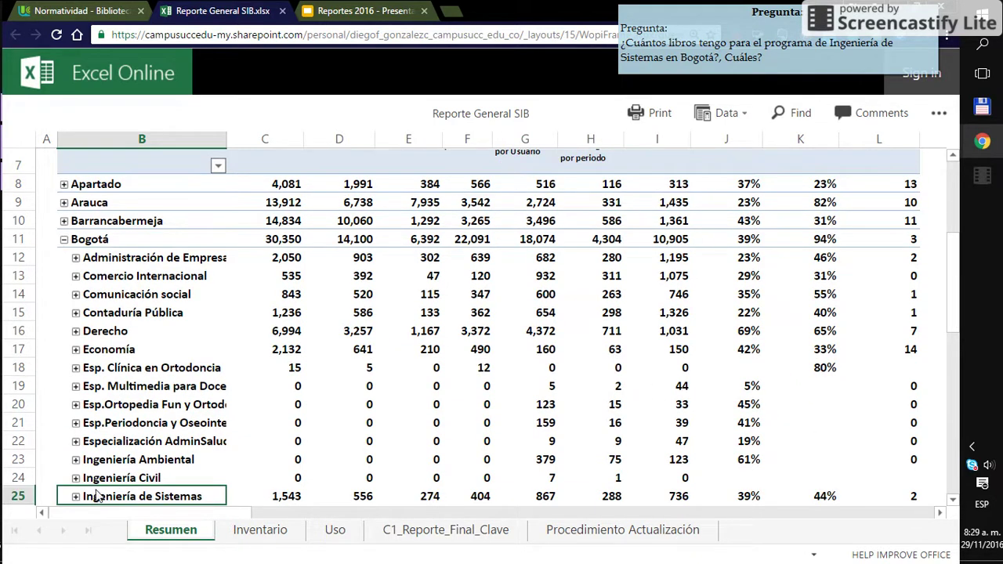
pyautogui.scroll(-5, 476, 462)
pyautogui.click(253, 354)
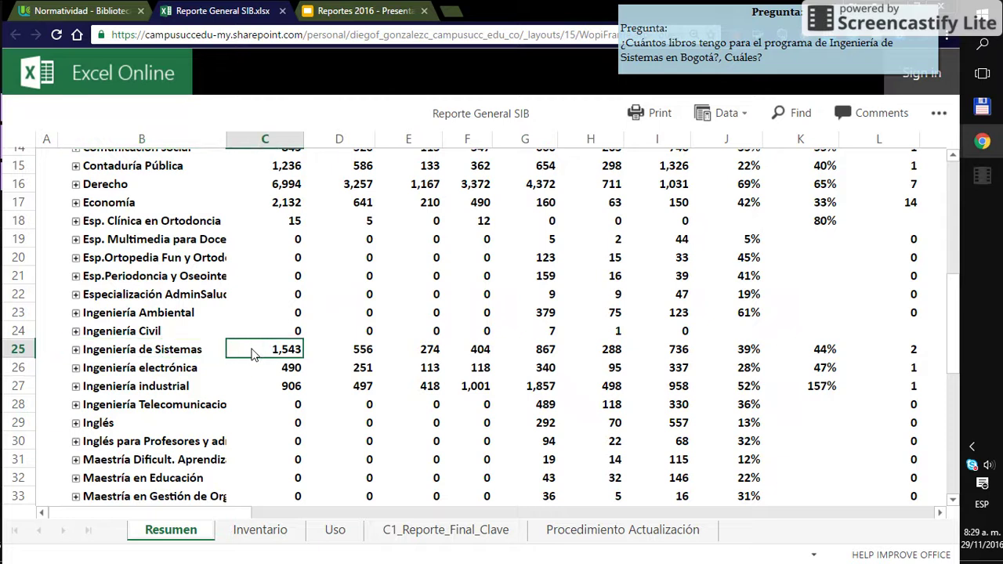
pyautogui.click(338, 350)
# Compare the Volumenes and Títulos column headings with the corresponding figures in Bogotá's Ingeniería de Sistemas row
pyautogui.scroll(4, 308, 335)
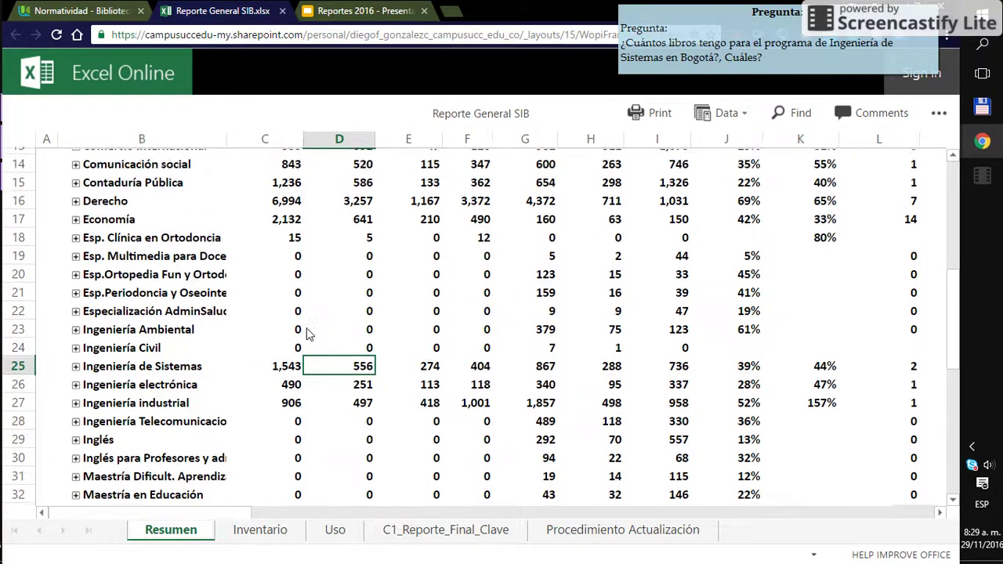
pyautogui.scroll(2, 308, 335)
pyautogui.click(265, 205)
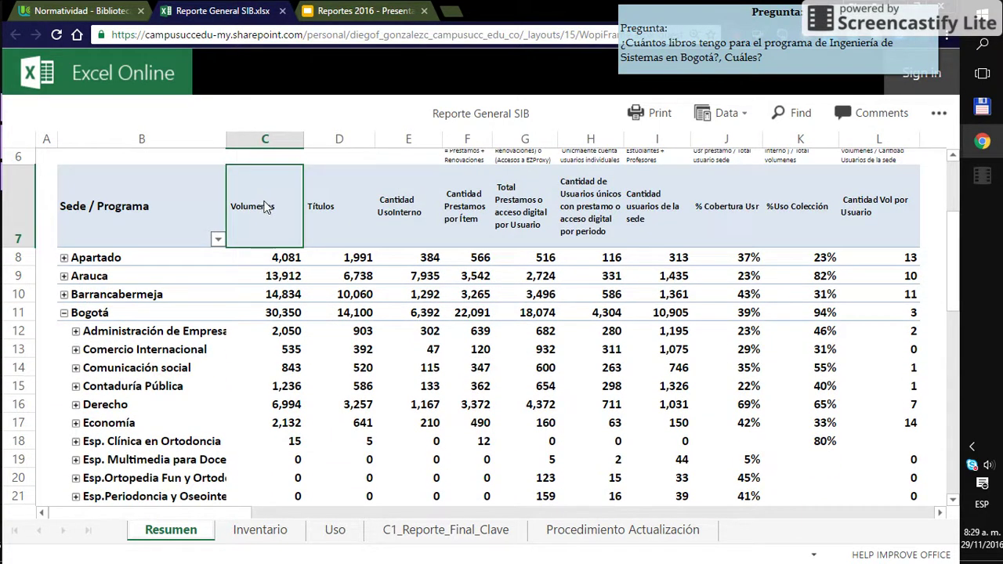
pyautogui.click(321, 206)
pyautogui.click(244, 209)
pyautogui.click(330, 217)
pyautogui.scroll(-2, 264, 388)
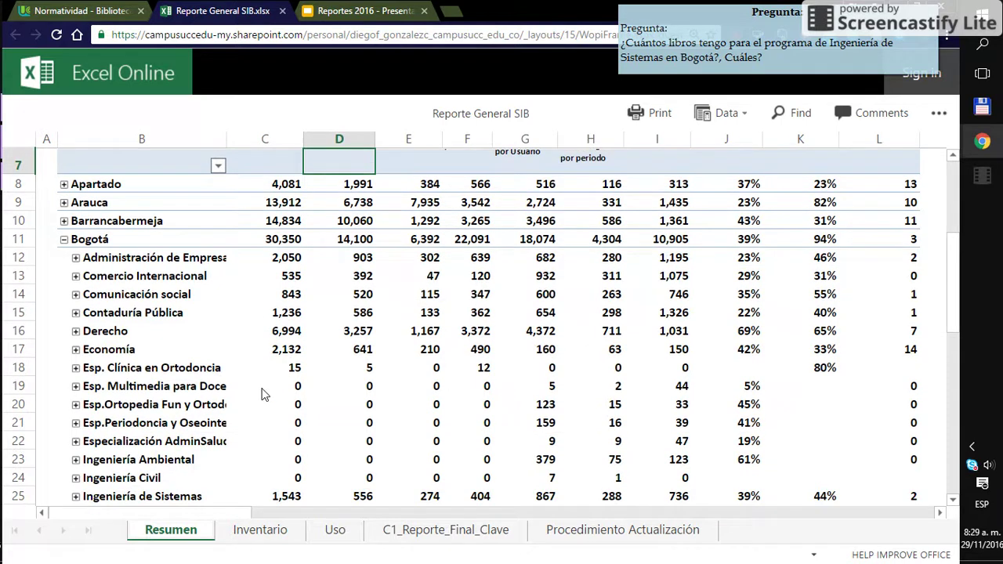
pyautogui.click(287, 497)
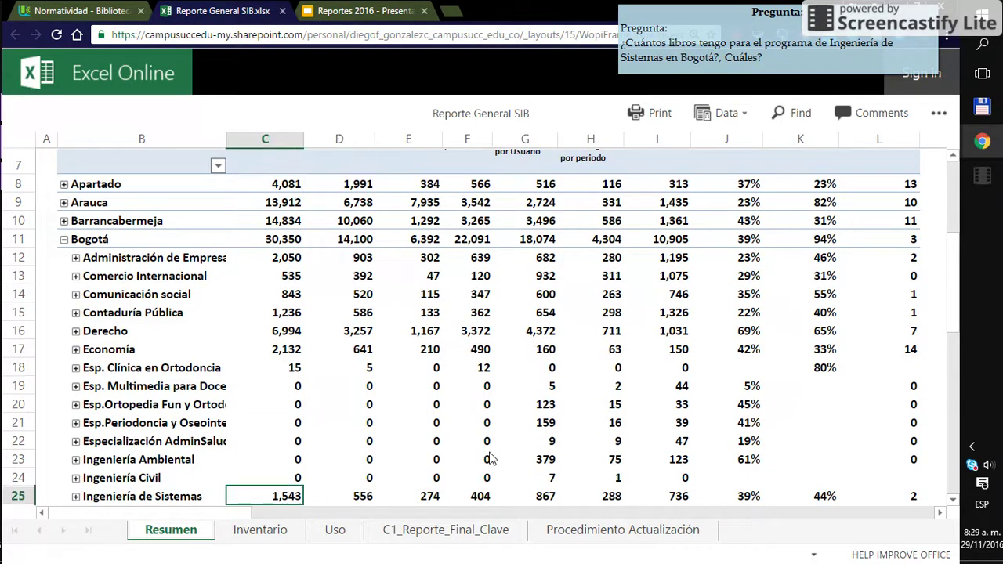
pyautogui.click(359, 497)
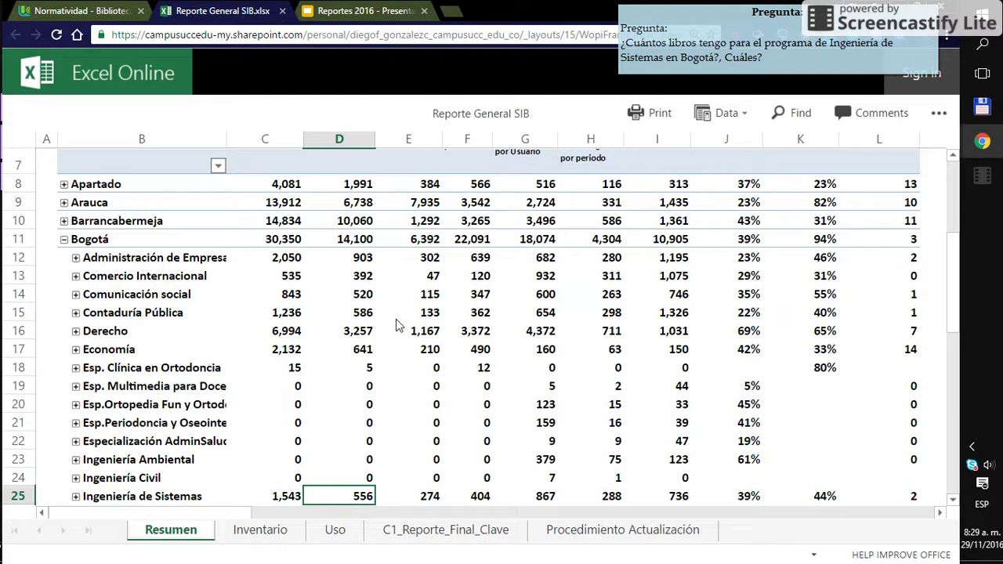
pyautogui.scroll(2, 399, 336)
pyautogui.scroll(-2, 350, 261)
pyautogui.scroll(5, 384, 280)
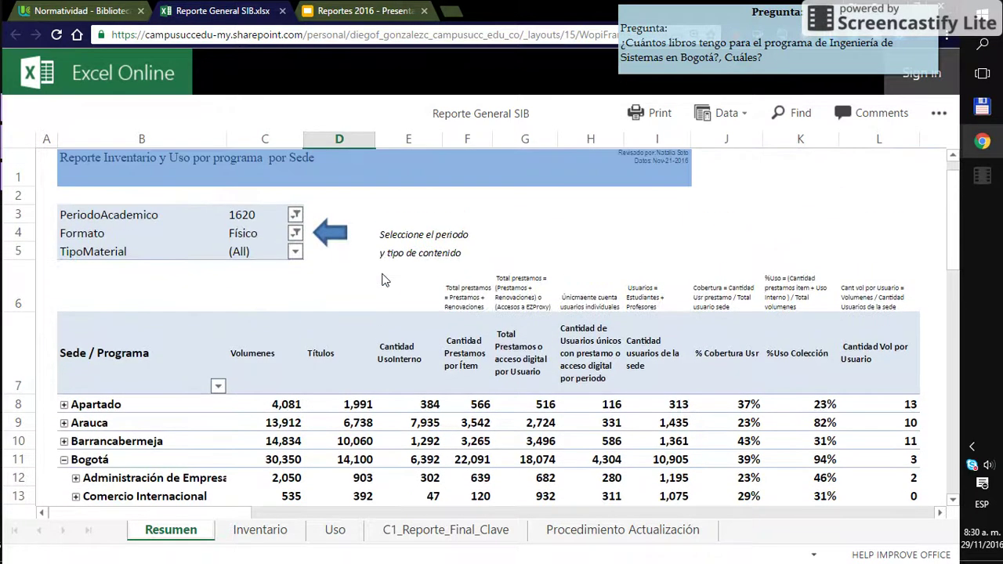
pyautogui.scroll(-1, 384, 280)
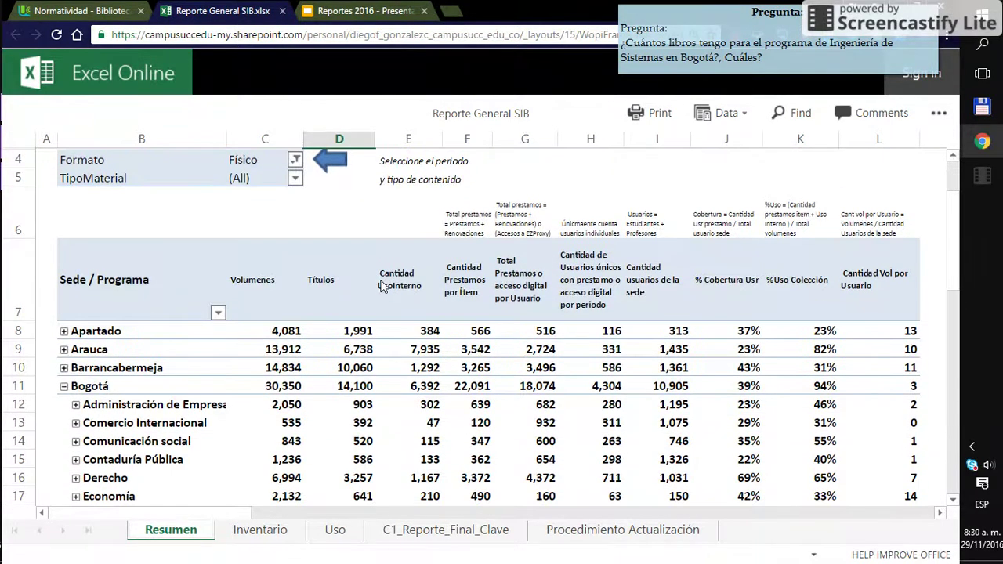
pyautogui.scroll(-1, 382, 287)
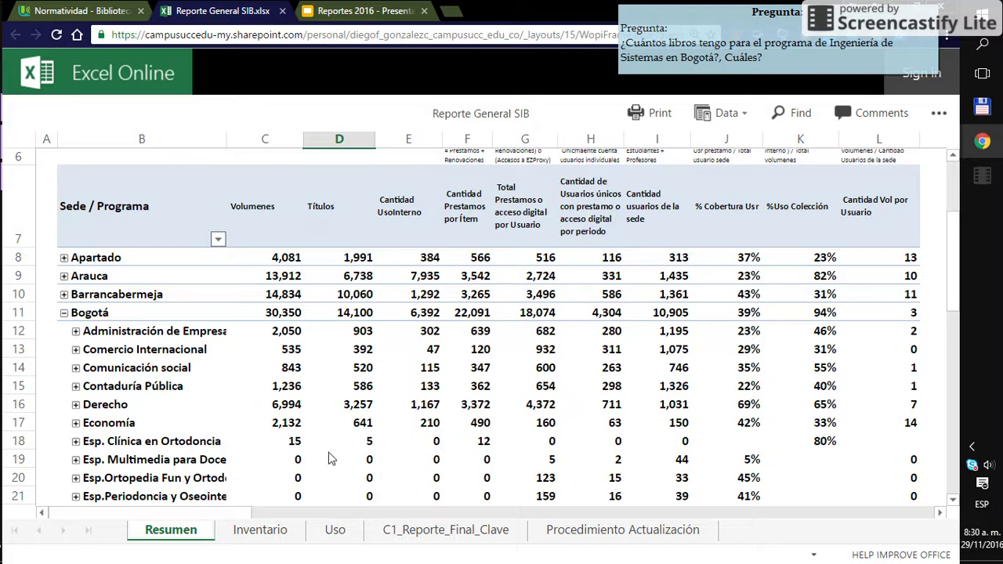
pyautogui.scroll(-1, 331, 459)
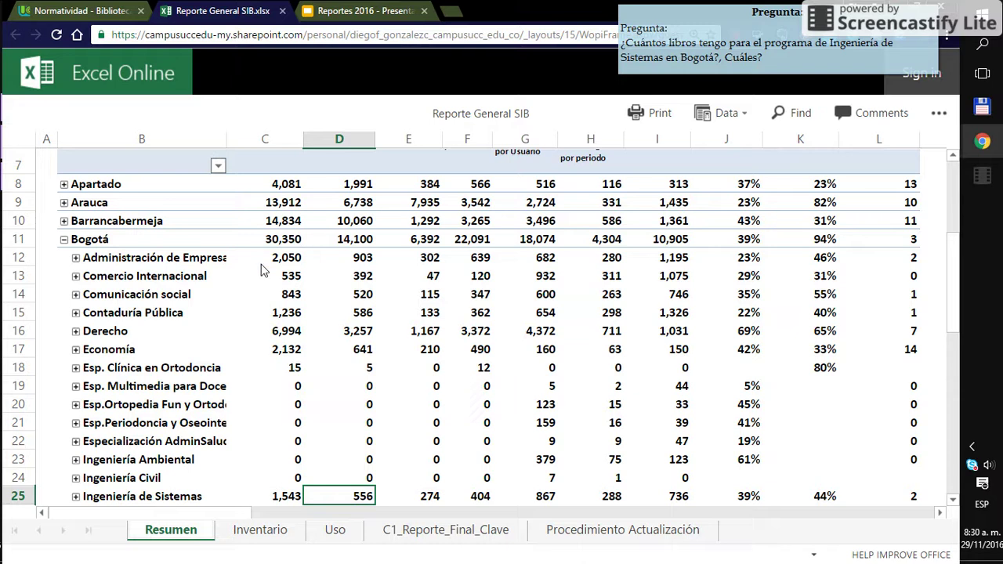
# Download the Lista de Títulos detallados por Sede - Programa from the library's Reportes page, open it in Excel and enable editing
pyautogui.click(85, 12)
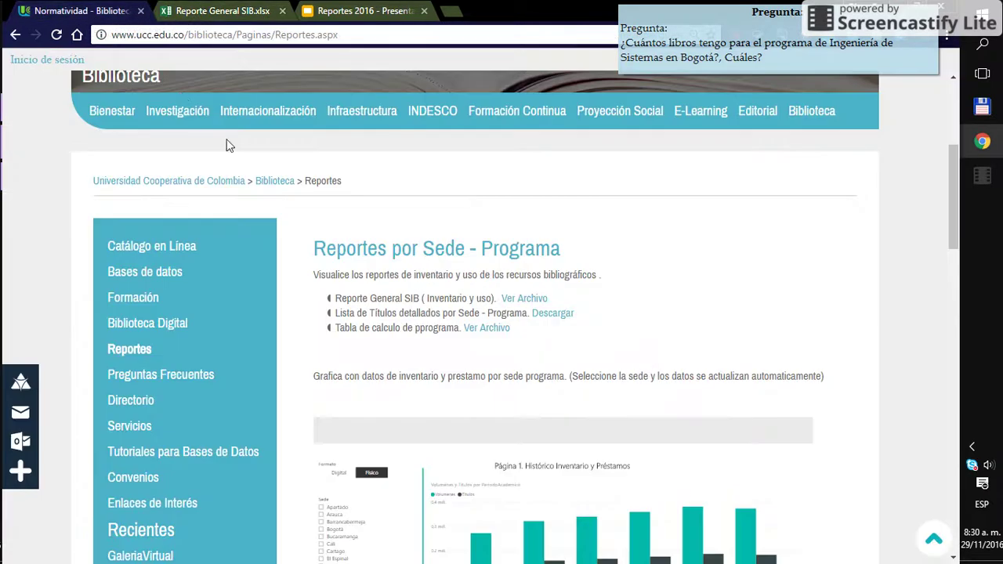
pyautogui.moveTo(335, 313); pyautogui.dragTo(523, 313)
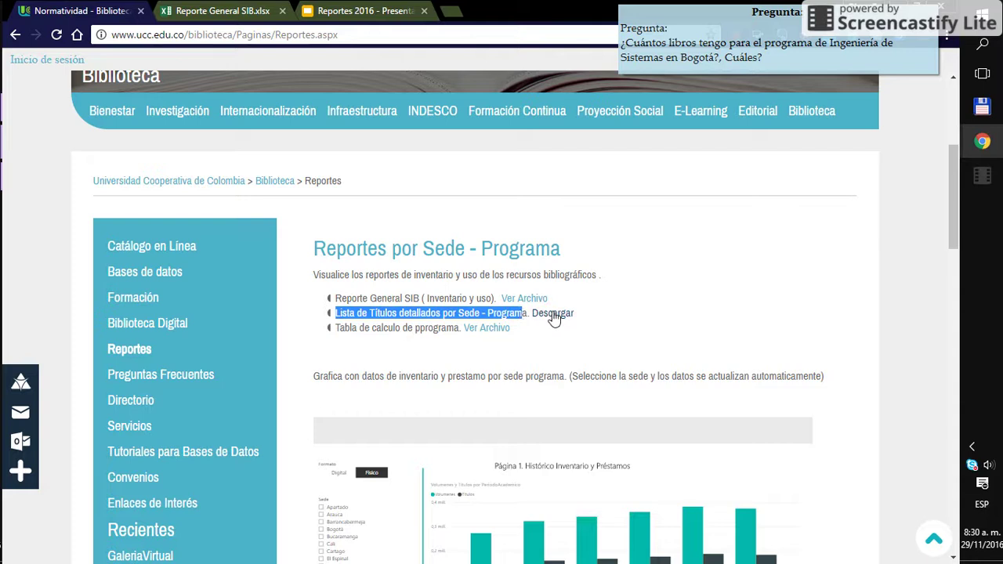
pyautogui.click(584, 340)
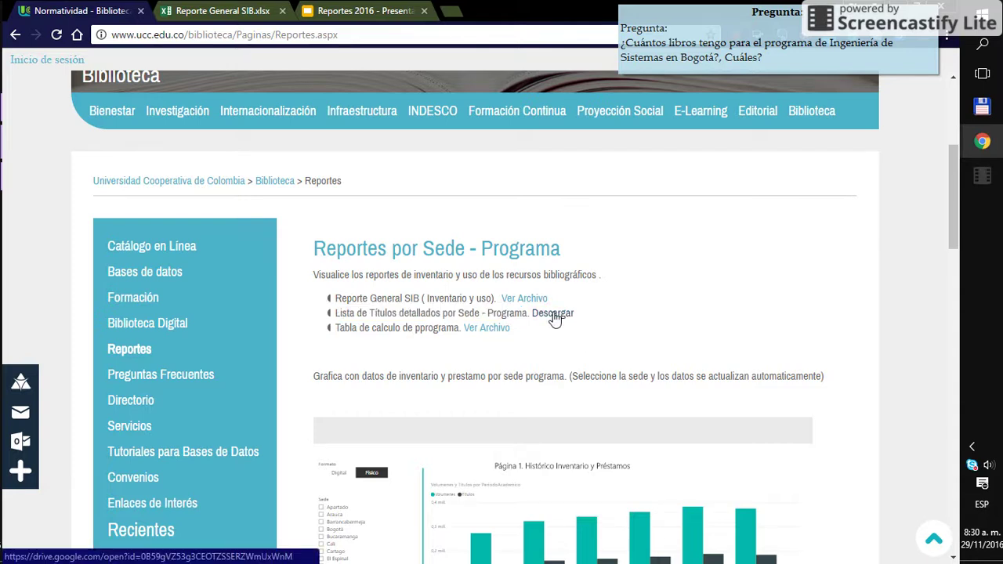
pyautogui.click(553, 313)
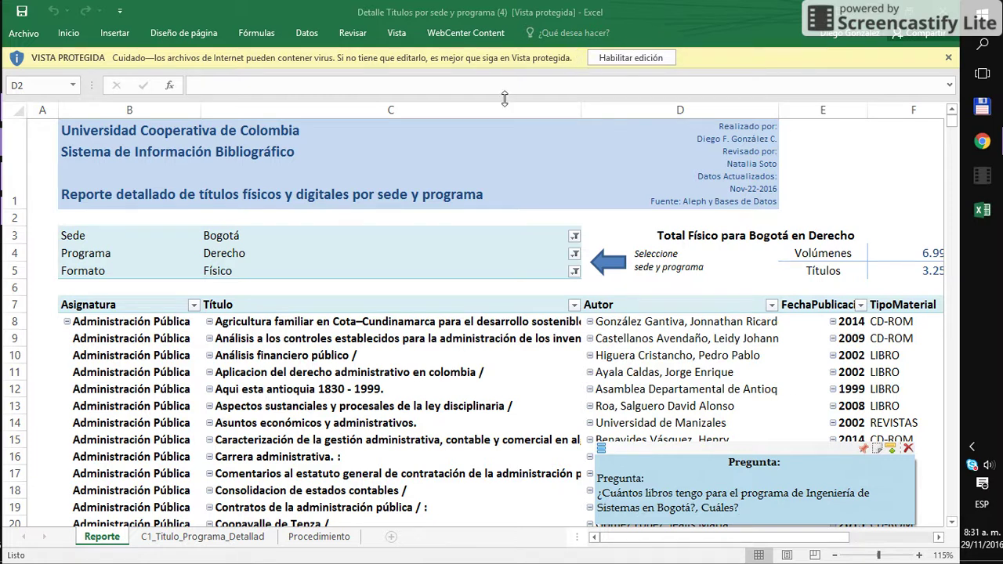
pyautogui.click(637, 60)
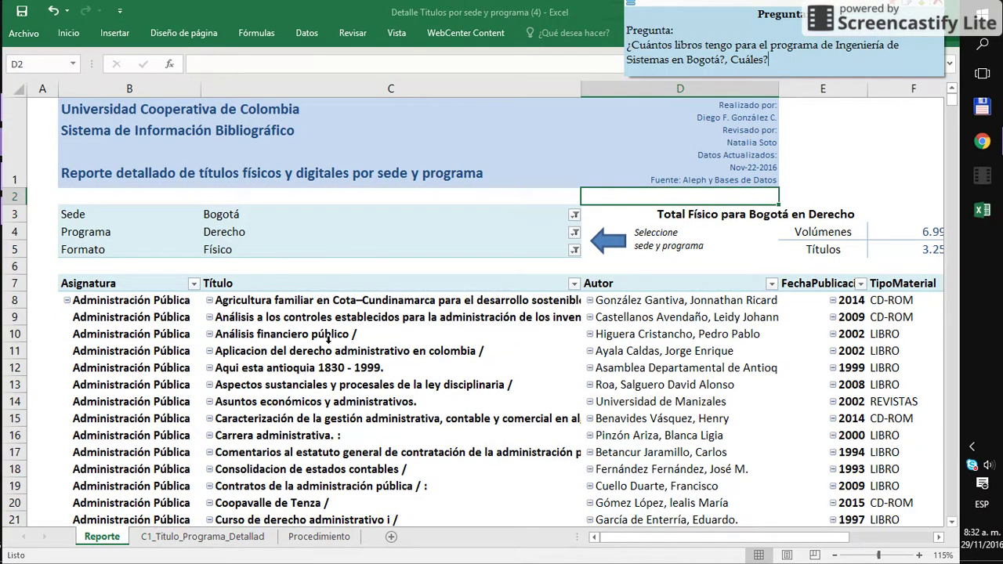
# Check the campus options in the report's Sede filter without changing the Bogotá selection
pyautogui.click(477, 209)
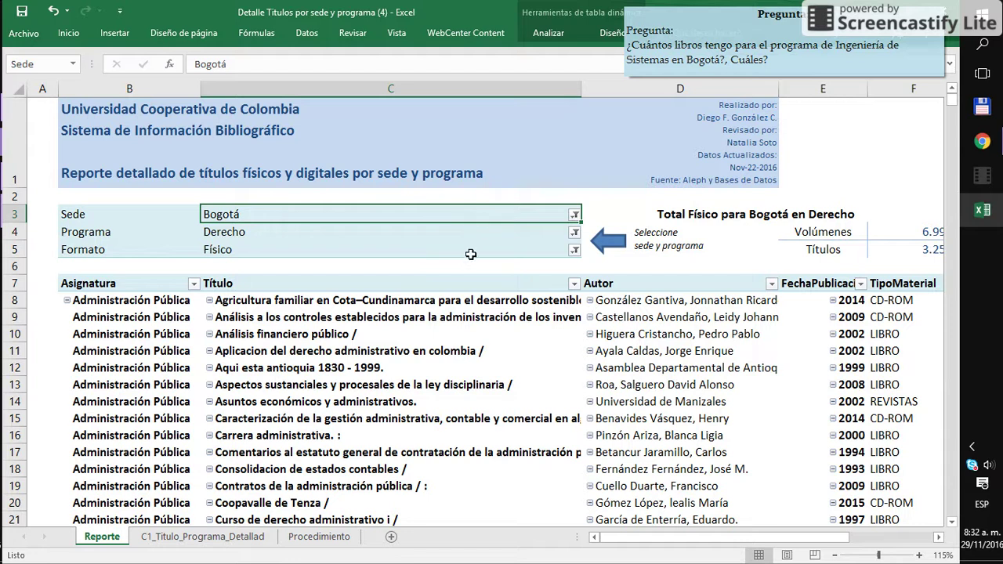
pyautogui.click(575, 214)
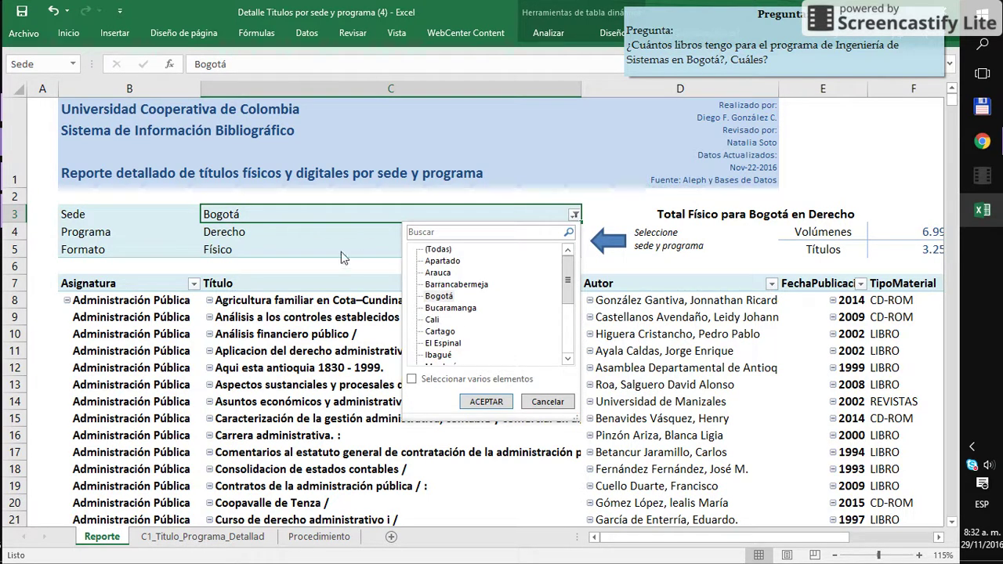
pyautogui.click(303, 244)
# Filter the detailed titles report's Programa field to Ingeniería de Sistemas
pyautogui.click(327, 228)
pyautogui.click(574, 233)
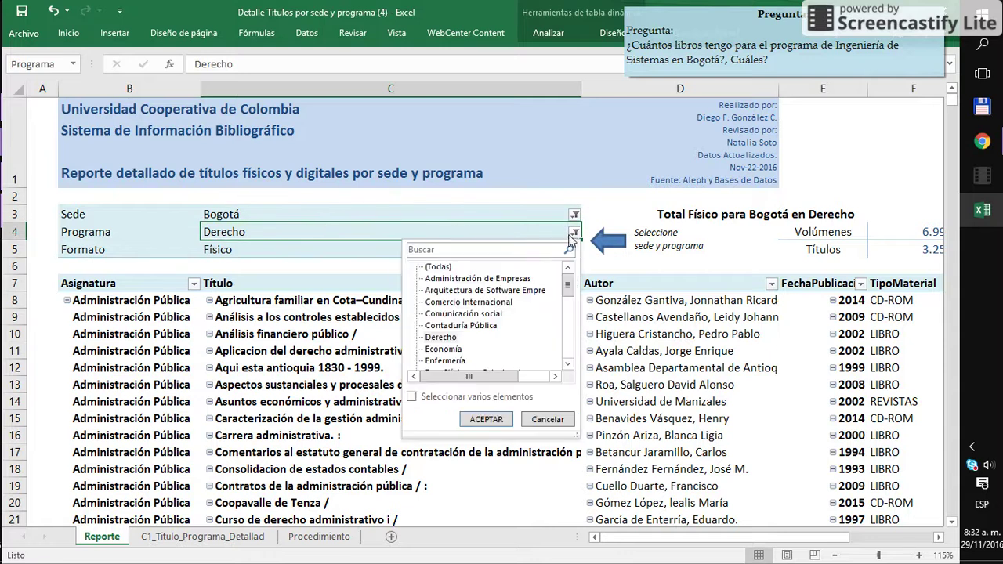
pyautogui.scroll(-3, 567, 311)
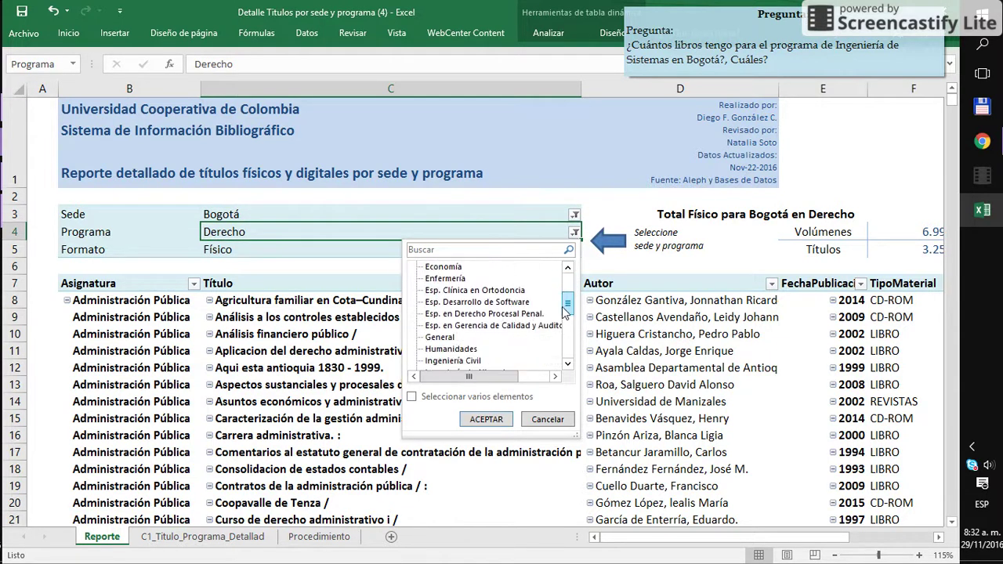
pyautogui.scroll(-2, 569, 307)
pyautogui.click(468, 343)
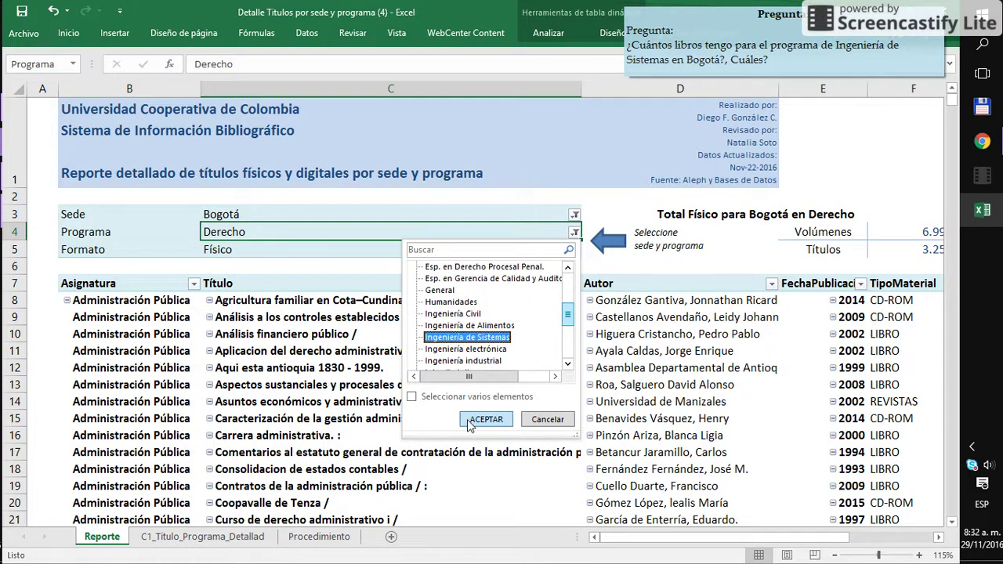
pyautogui.click(473, 419)
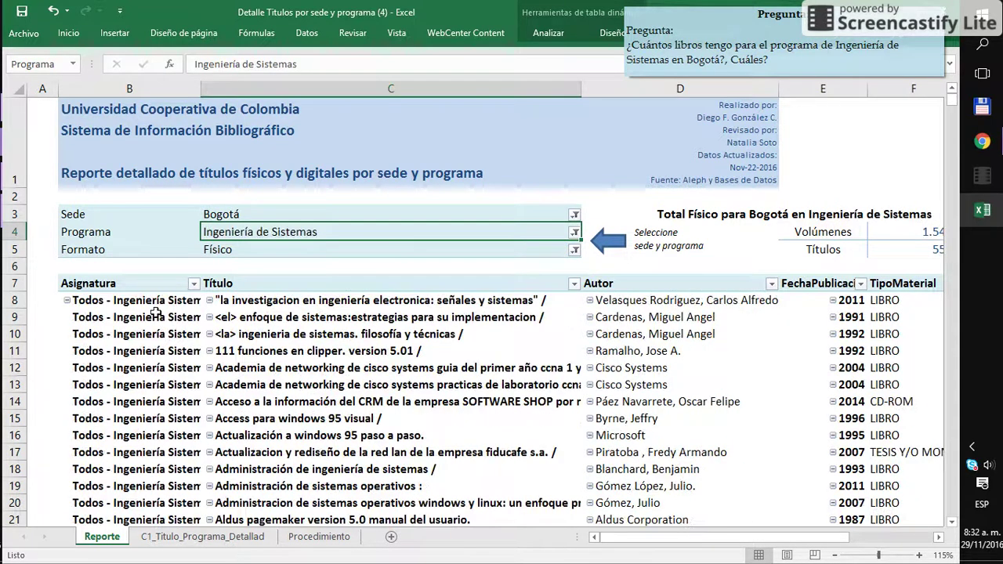
# Examine the Asignatura entries and the first title in the filtered report
pyautogui.click(143, 300)
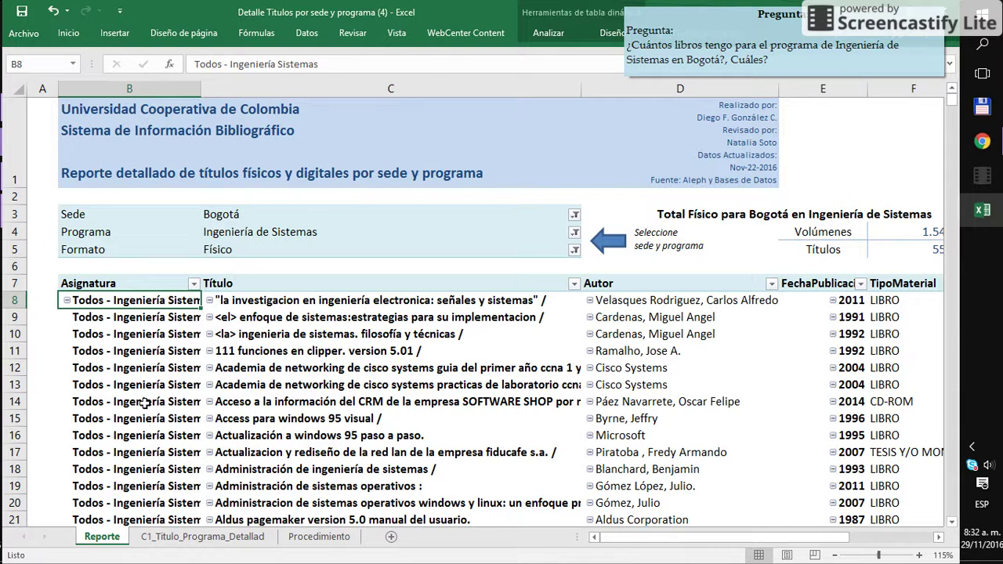
pyautogui.moveTo(149, 334); pyautogui.dragTo(151, 439)
pyautogui.click(147, 307)
pyautogui.click(263, 302)
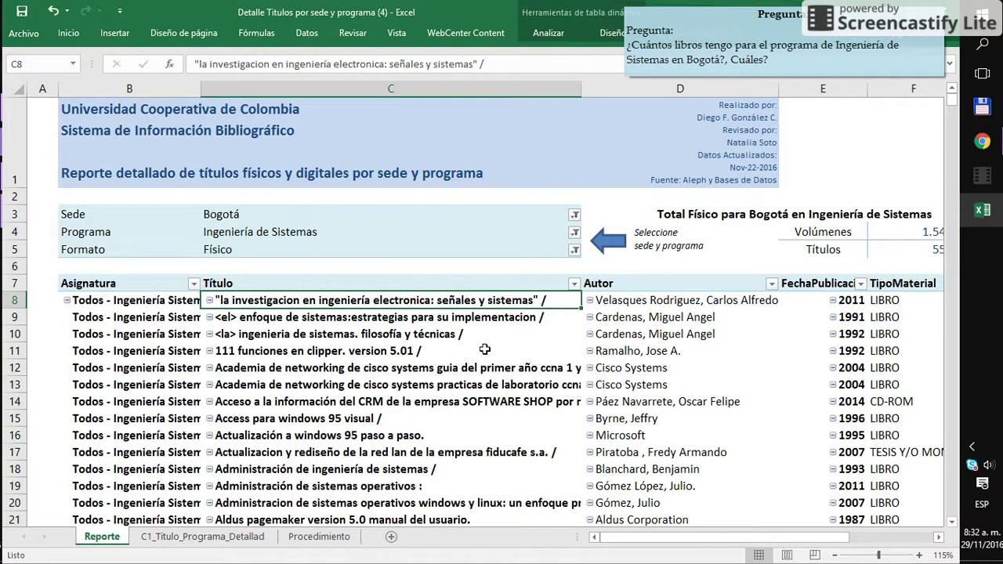
# Review the first record's author, publication date, material type, volumes and titles columns, and return to the start of the table
pyautogui.click(632, 306)
pyautogui.press('Right')
pyautogui.press('Right')
pyautogui.press('Right')
pyautogui.press('Right')
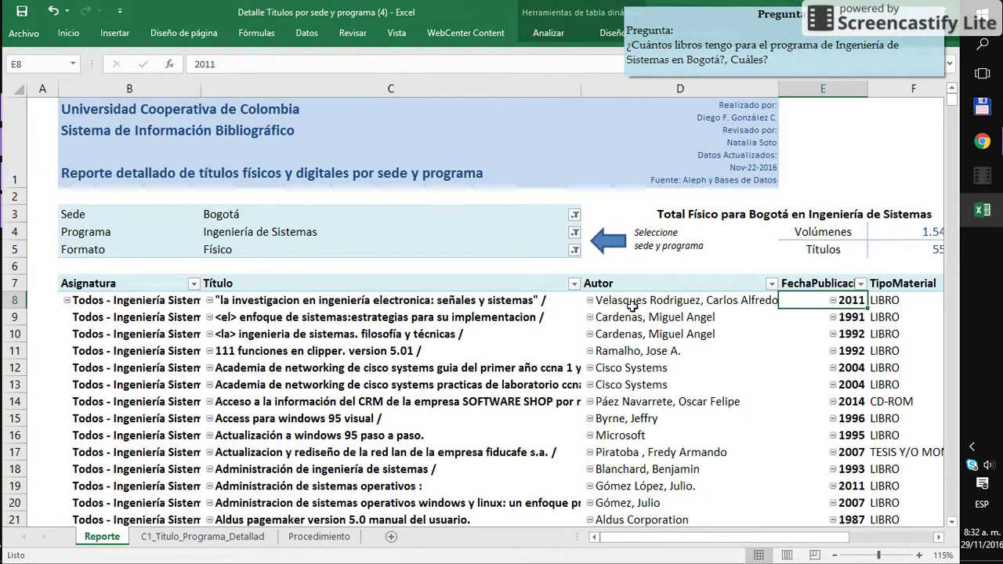
pyautogui.press('Left')
pyautogui.press('Left')
pyautogui.press('Left')
pyautogui.press('Right')
pyautogui.press('Right')
pyautogui.press('Right')
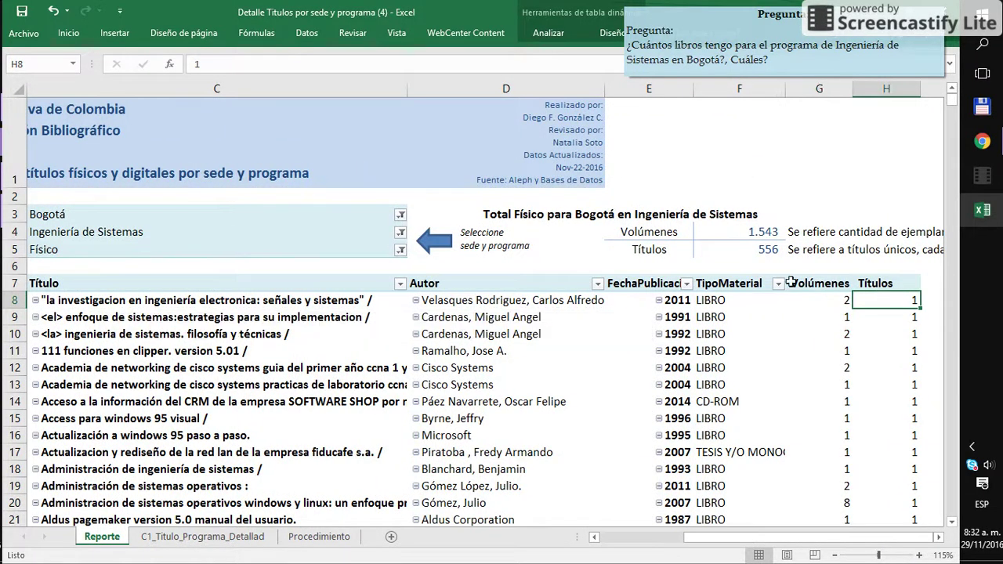
pyautogui.click(828, 300)
pyautogui.click(865, 300)
pyautogui.click(614, 545)
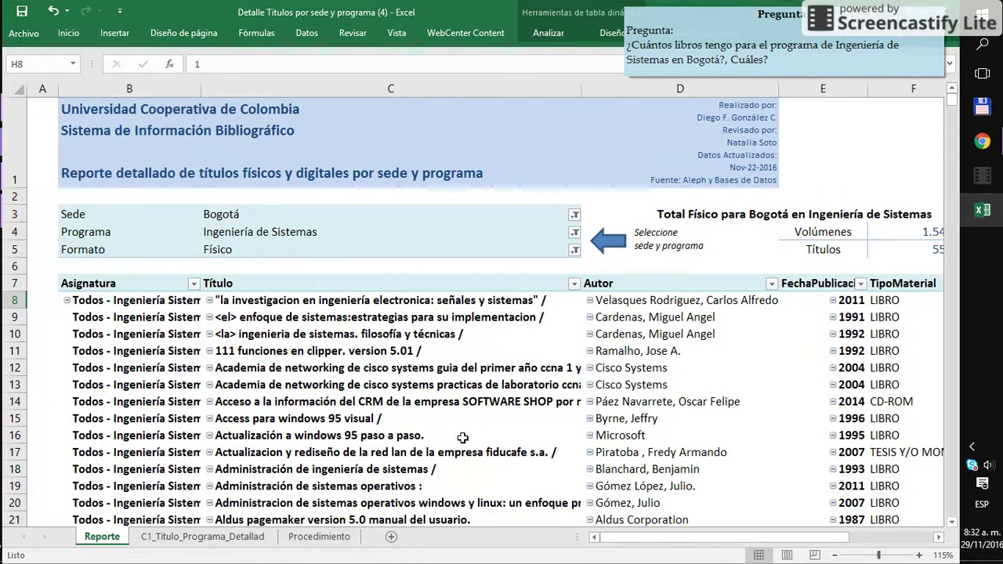
# Examine the filtered titles and the C1_Titulo_Programa_Detallad sheet's columns through Precio, and return to the Reporte sheet
pyautogui.moveTo(85, 312); pyautogui.dragTo(353, 474)
pyautogui.click(451, 339)
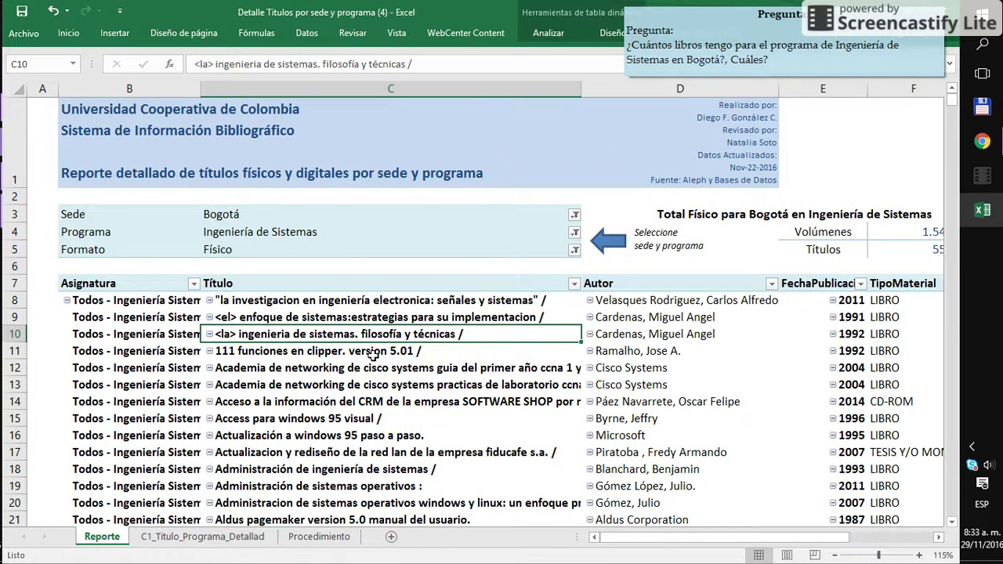
pyautogui.click(190, 539)
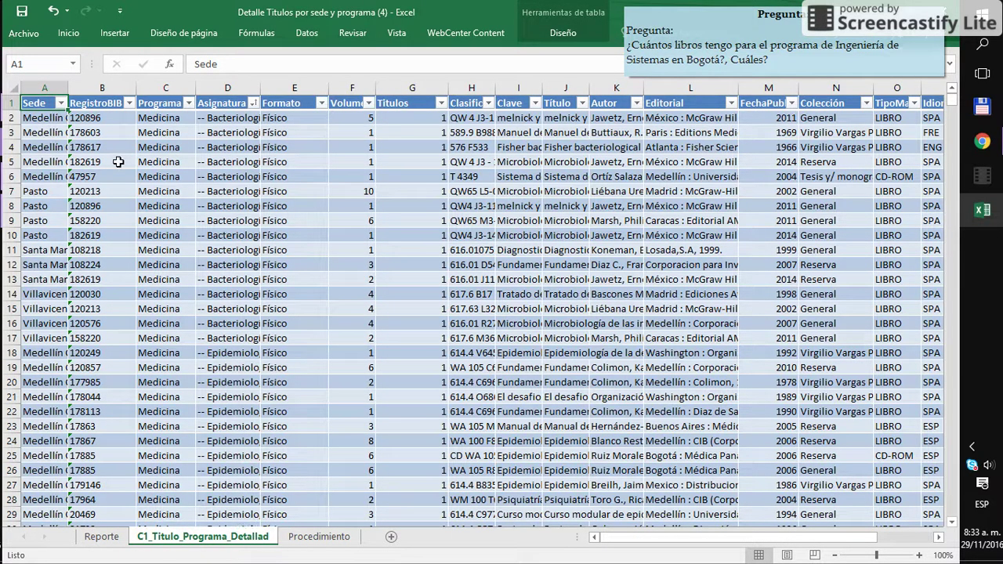
pyautogui.click(469, 103)
pyautogui.click(475, 149)
pyautogui.click(527, 118)
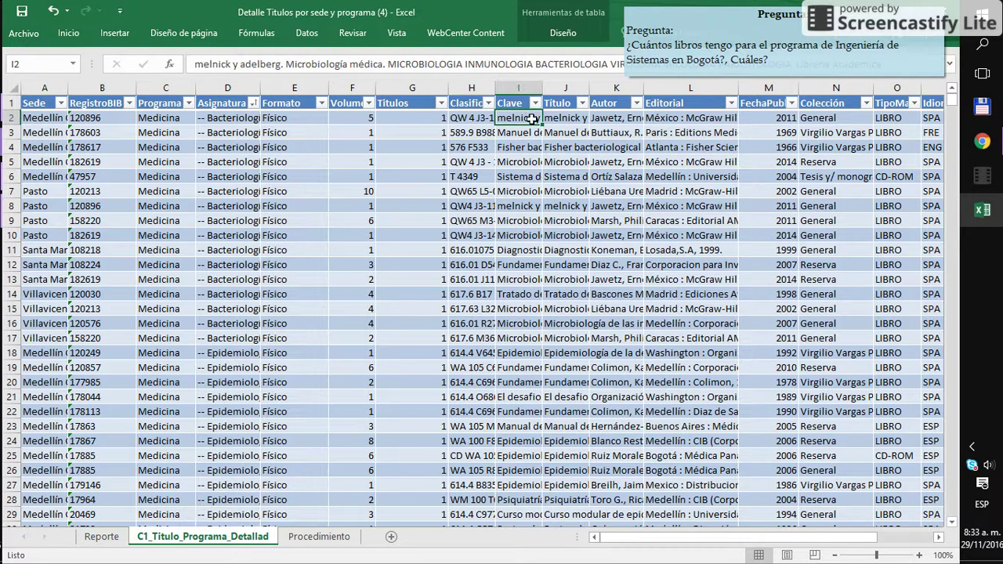
pyautogui.moveTo(837, 547); pyautogui.dragTo(892, 547)
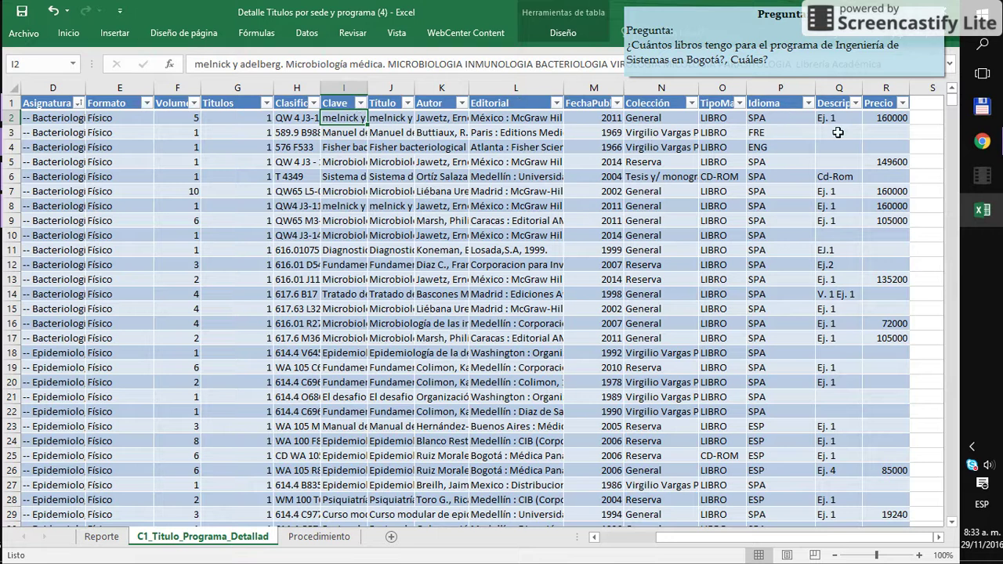
pyautogui.click(609, 537)
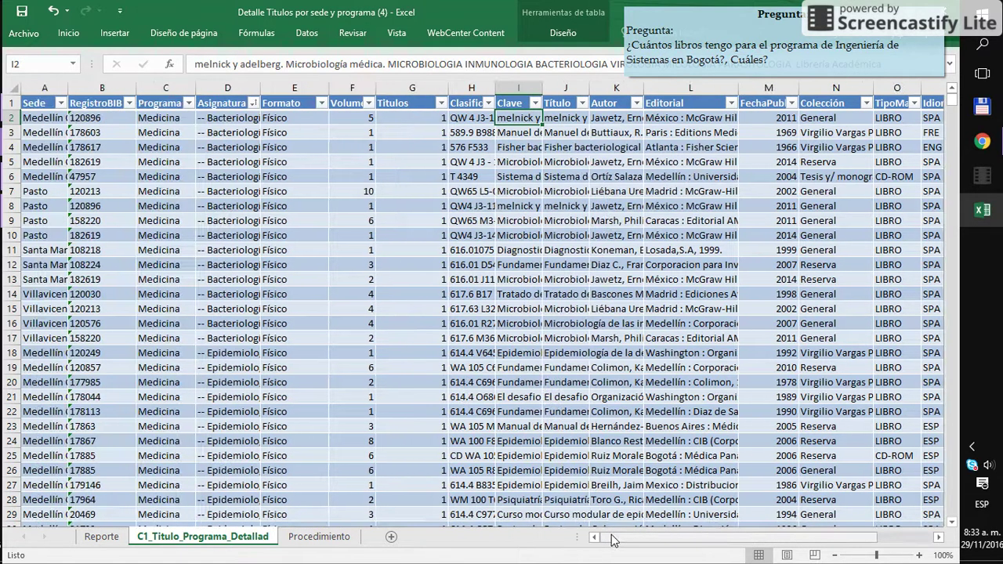
pyautogui.click(102, 537)
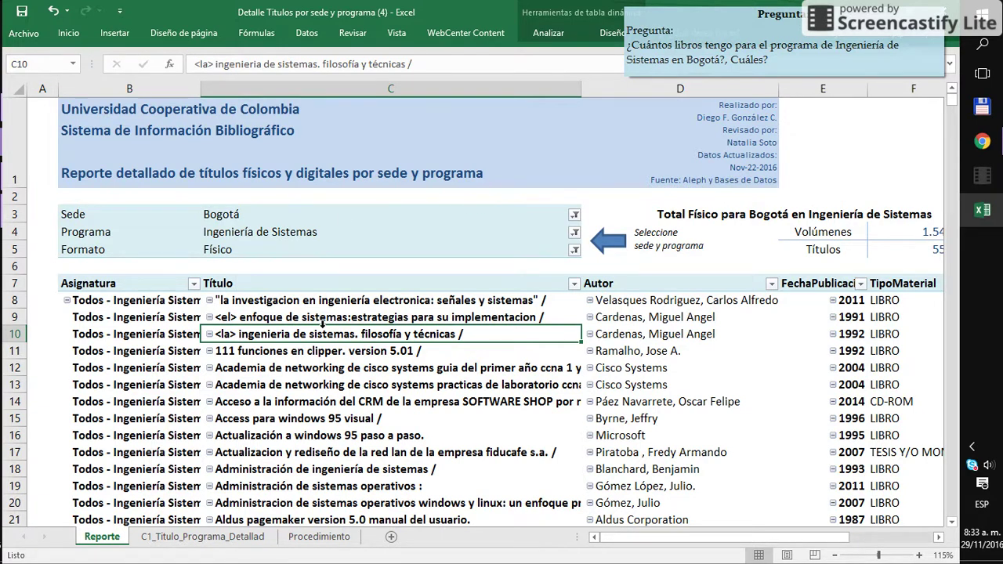
# Switch to the Reporte General SIB workbook in the browser and highlight Bogotá's Interdisciplinar and Humanidades rows in the Resumen sheet
pyautogui.hotkey('alt', 'Tab')
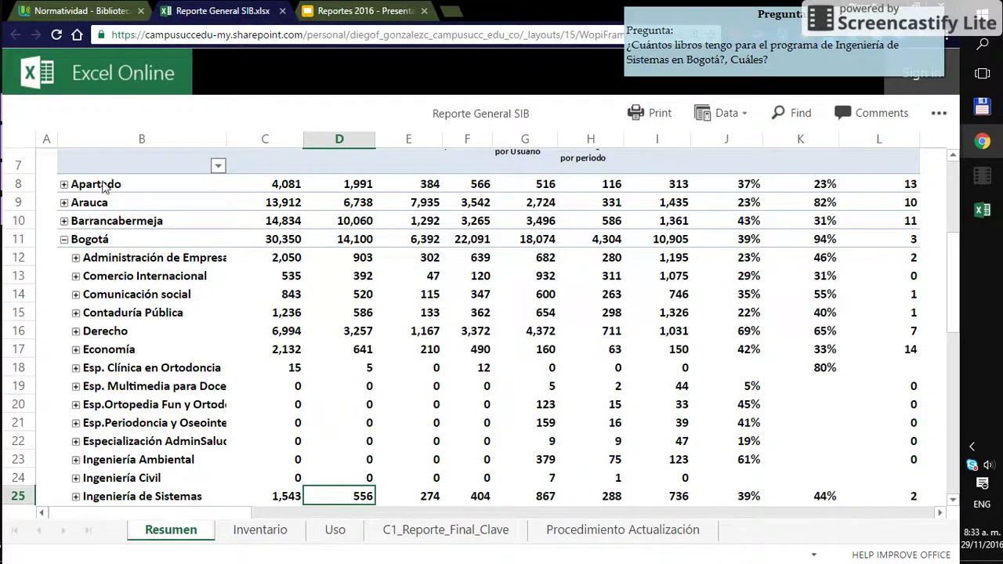
pyautogui.click(87, 261)
pyautogui.scroll(-1, 123, 345)
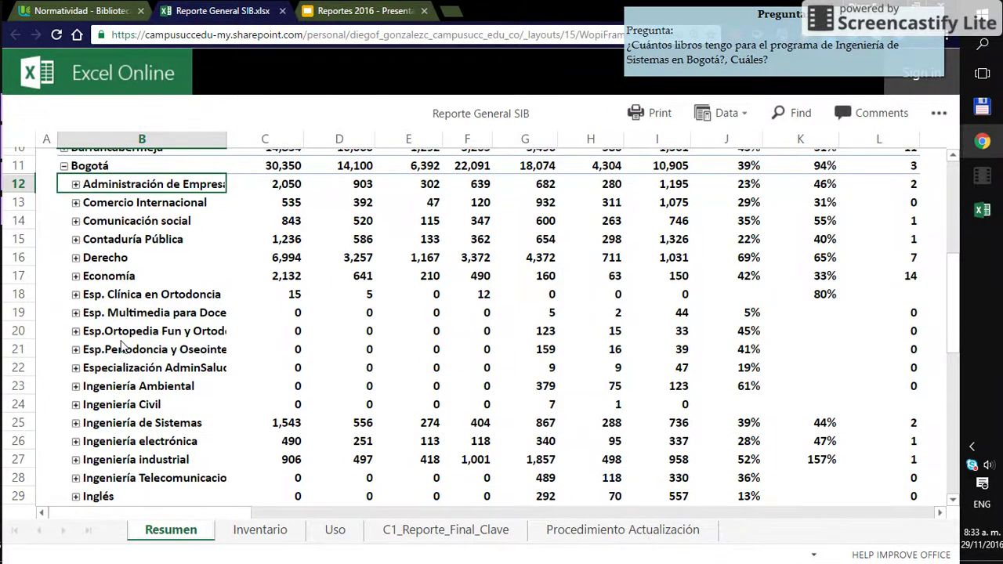
pyautogui.scroll(-8, 122, 349)
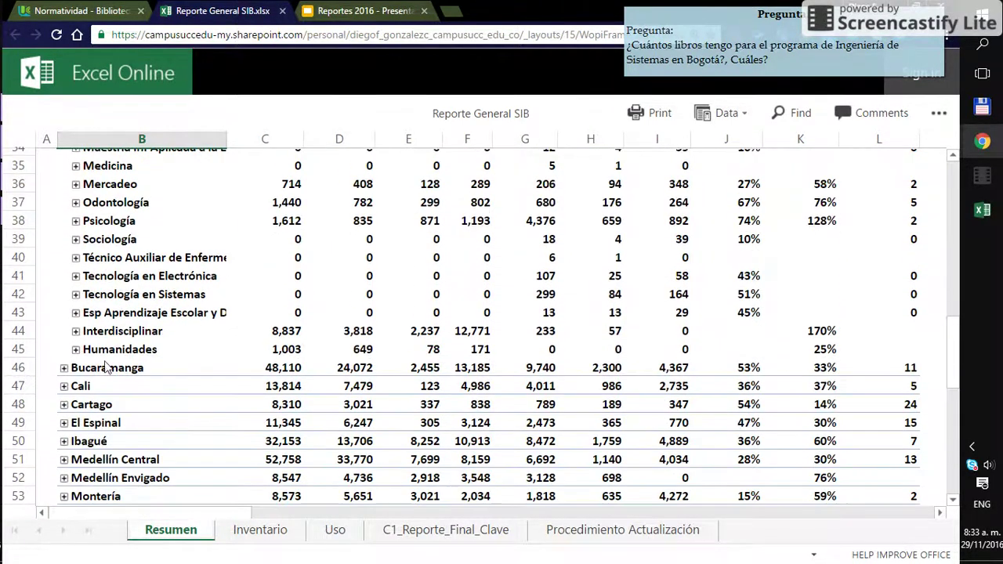
pyautogui.click(19, 331)
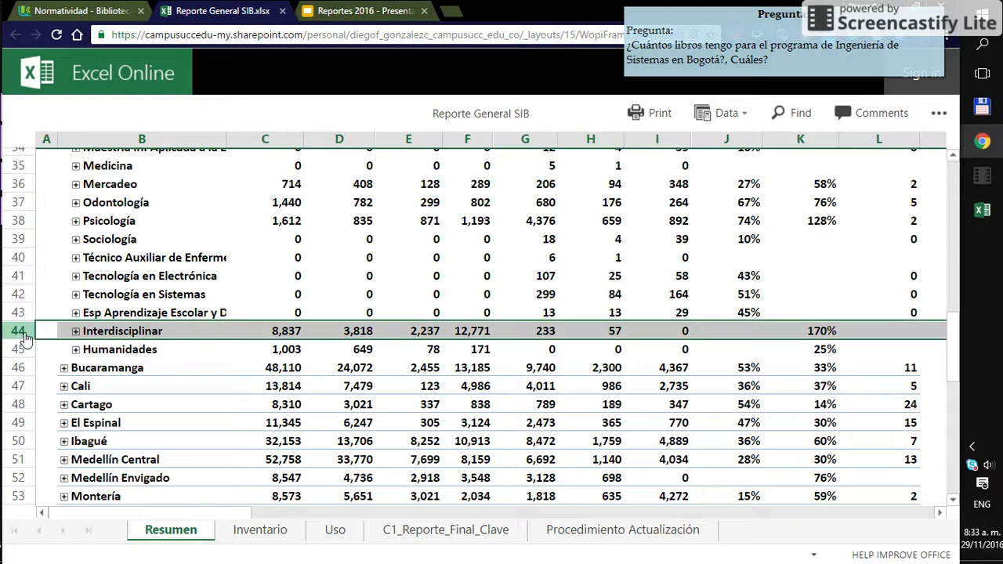
pyautogui.keyDown('shift'); pyautogui.click(19, 349); pyautogui.keyUp('shift')
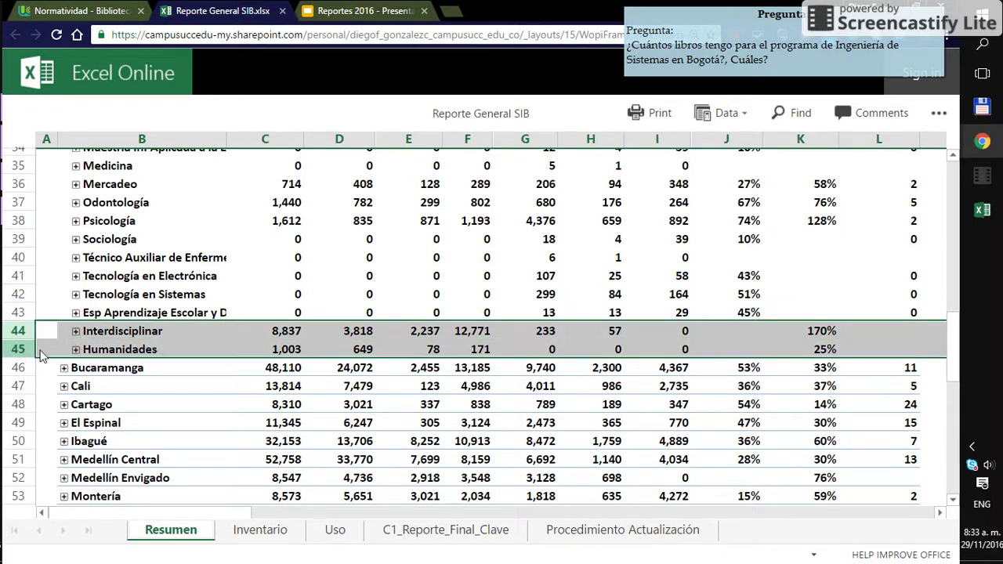
# Review the Volumenes and Títulos figures for Bogotá's Interdisciplinar and Humanidades entries
pyautogui.click(287, 336)
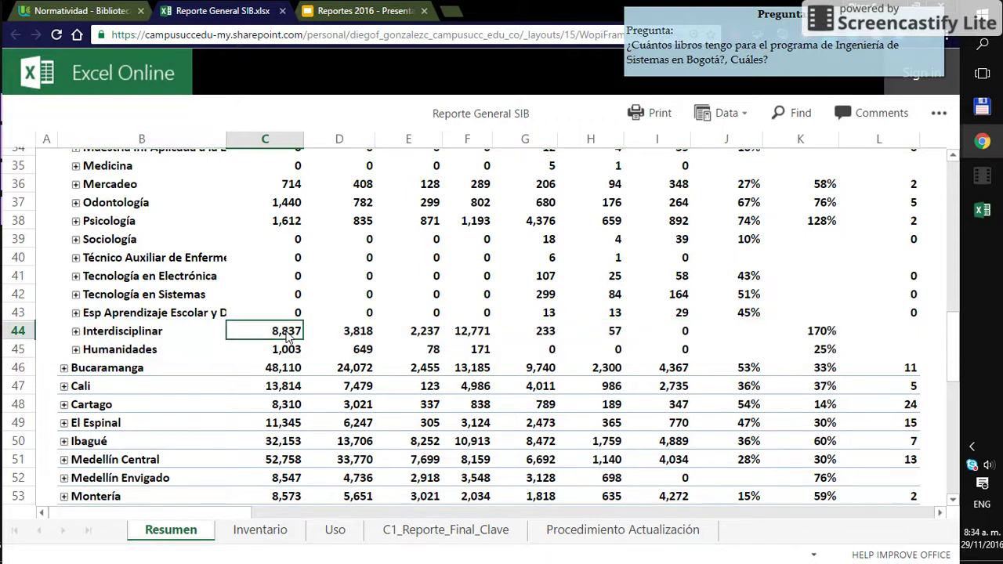
pyautogui.keyDown('shift'); pyautogui.click(285, 356); pyautogui.keyUp('shift')
pyautogui.moveTo(345, 332); pyautogui.dragTo(359, 351)
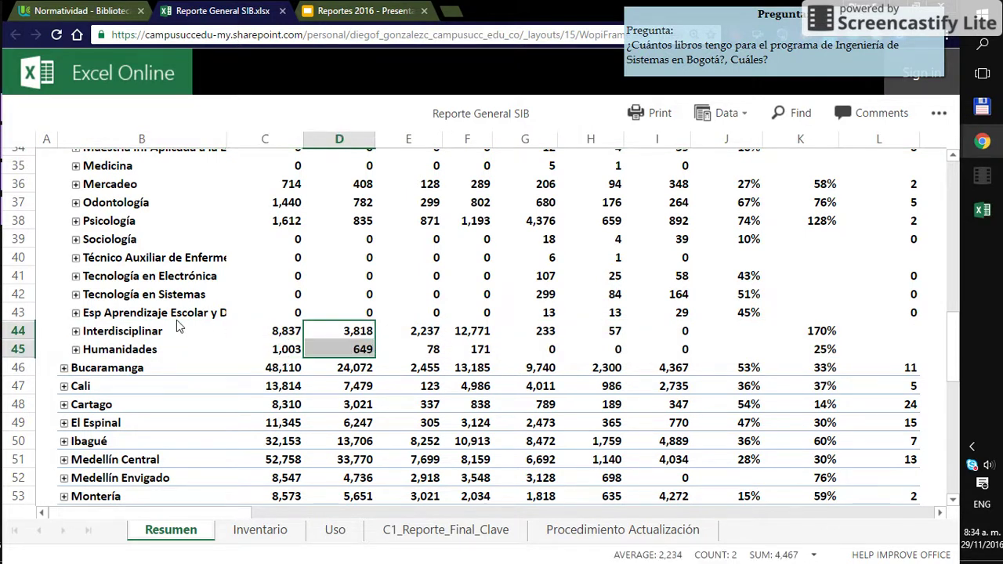
pyautogui.click(132, 335)
pyautogui.click(128, 356)
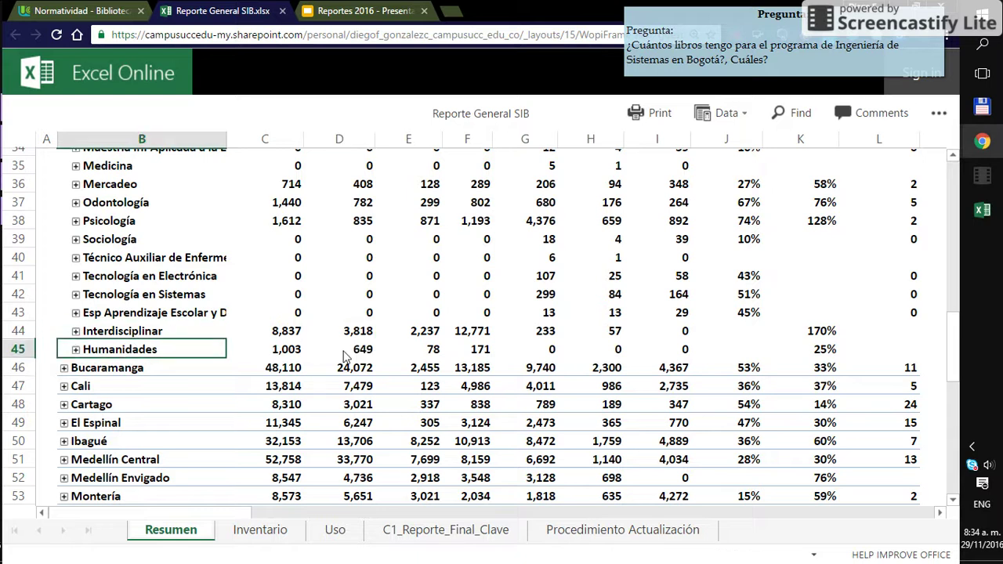
# Return to the Resumen table's column headings and switch to the closing slide of the Reportes 2016 presentation
pyautogui.scroll(1, 306, 347)
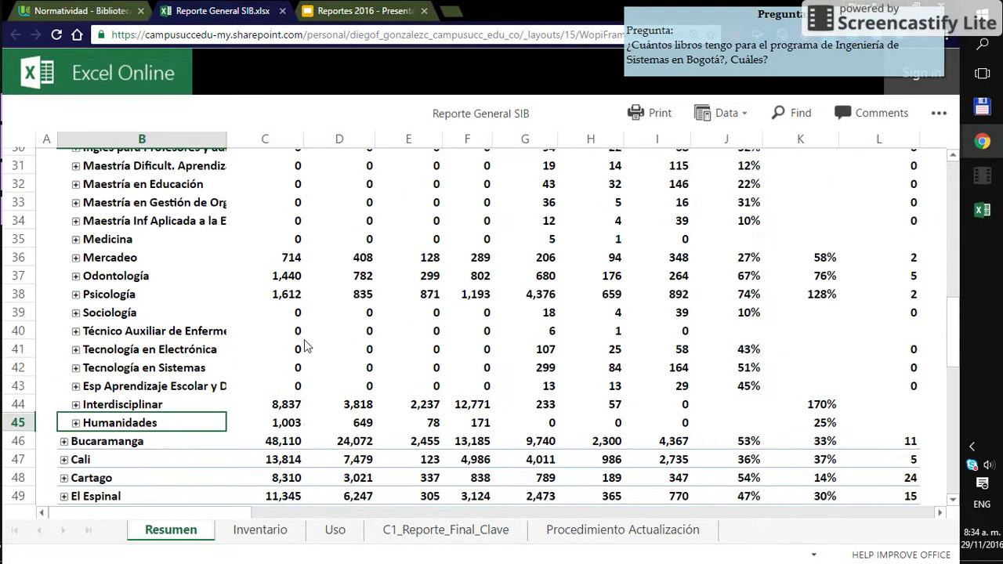
pyautogui.scroll(6, 298, 353)
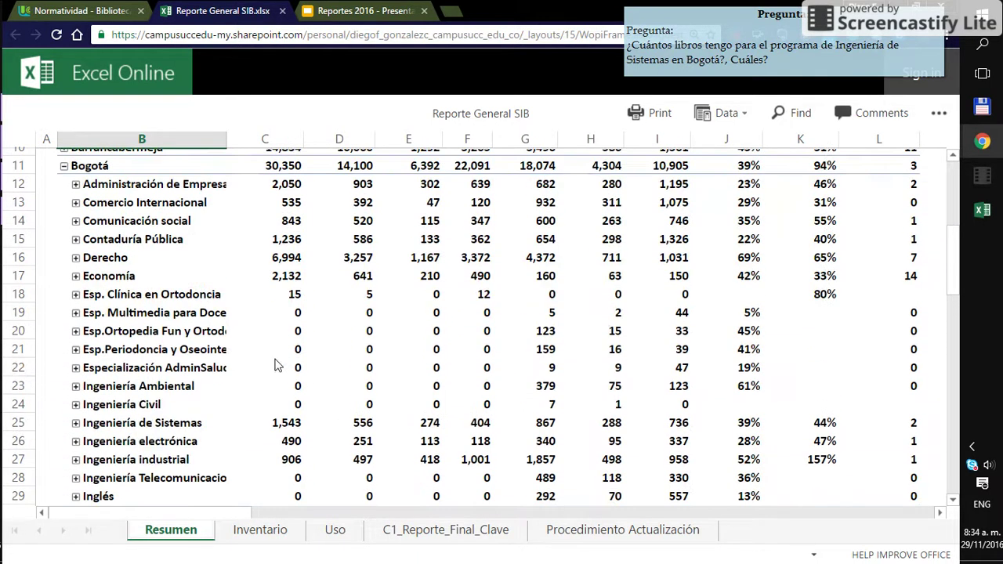
pyautogui.scroll(1, 276, 365)
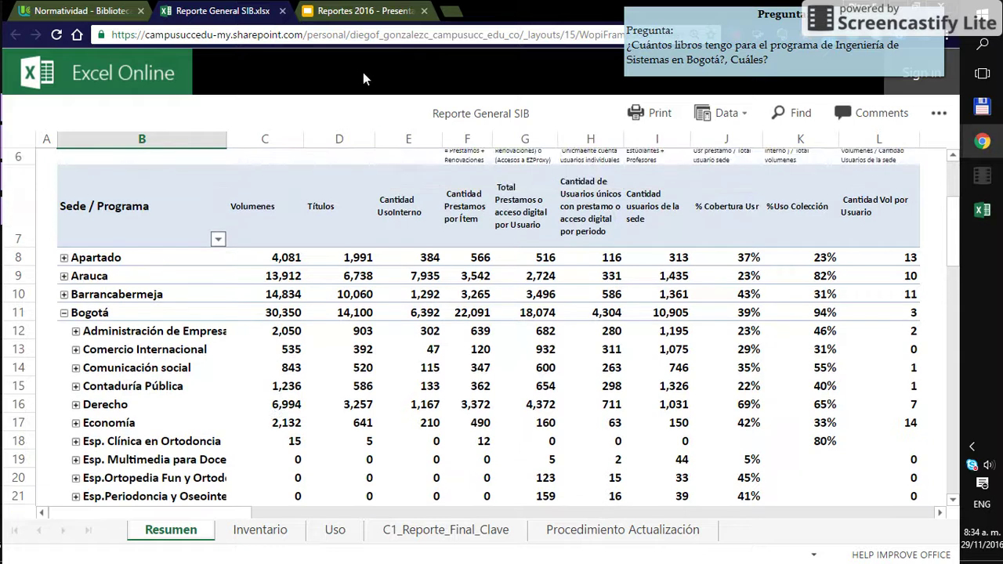
pyautogui.click(365, 11)
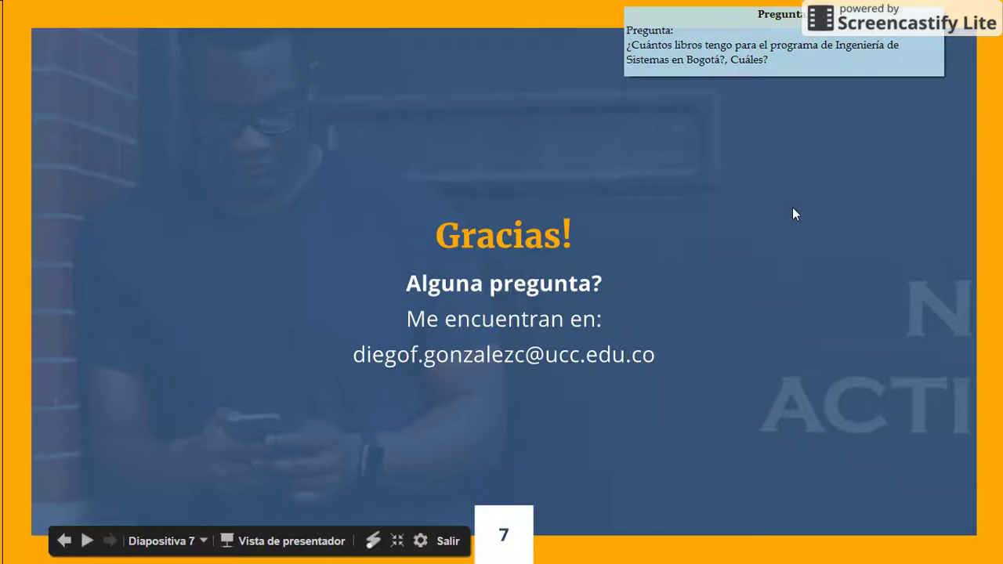
pyautogui.click(635, 47)
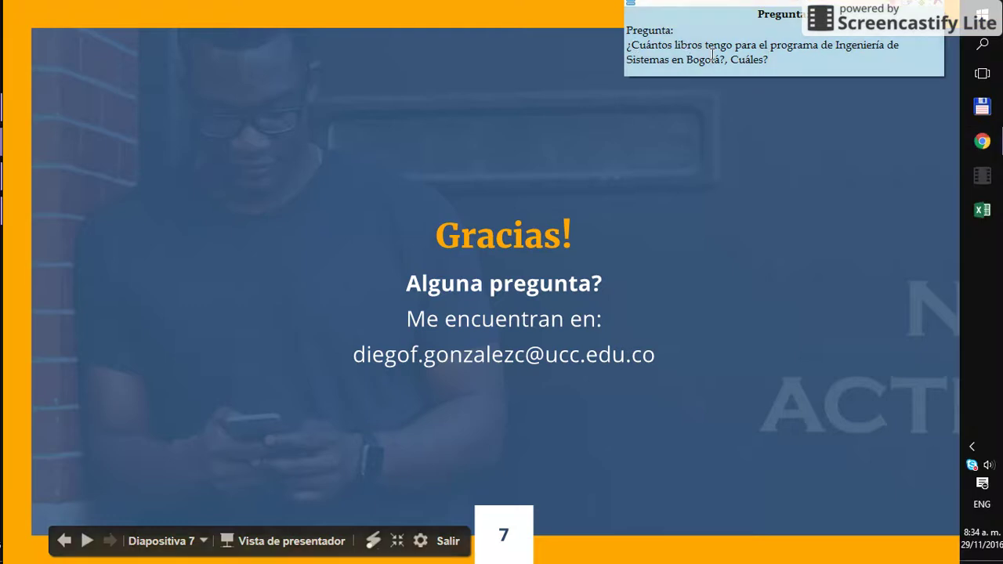